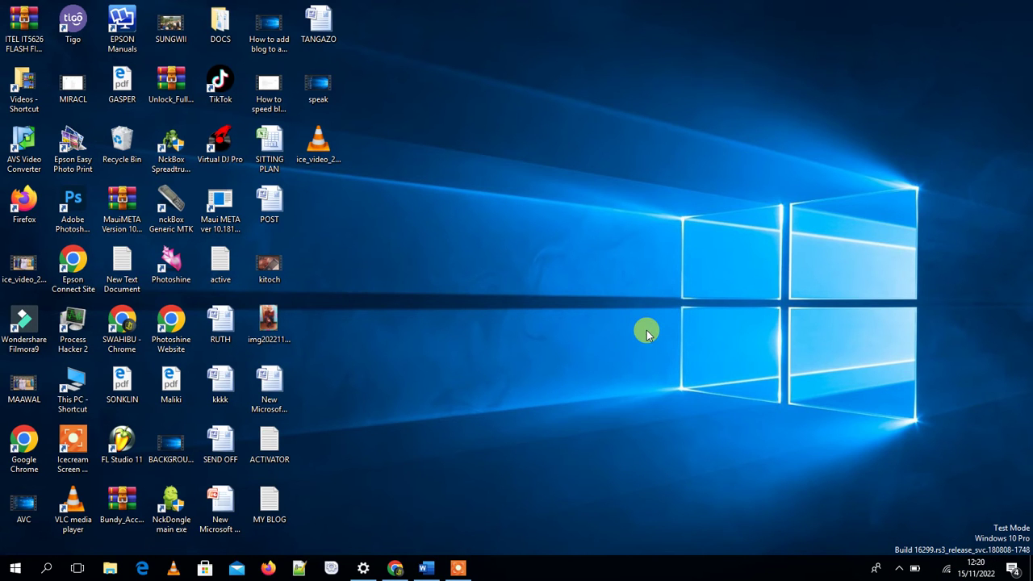
Step: Restore the Word document window from the taskbar
click(430, 570)
Step: Delete all 106 words of earlier dictated text, leaving Document1 blank
drag(546, 254, 163, 181)
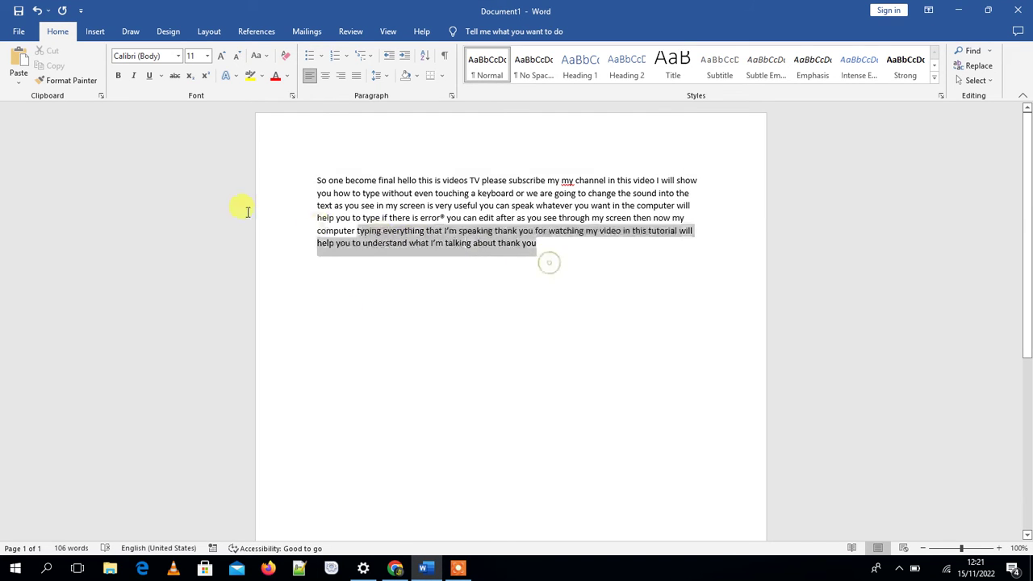
key(Delete)
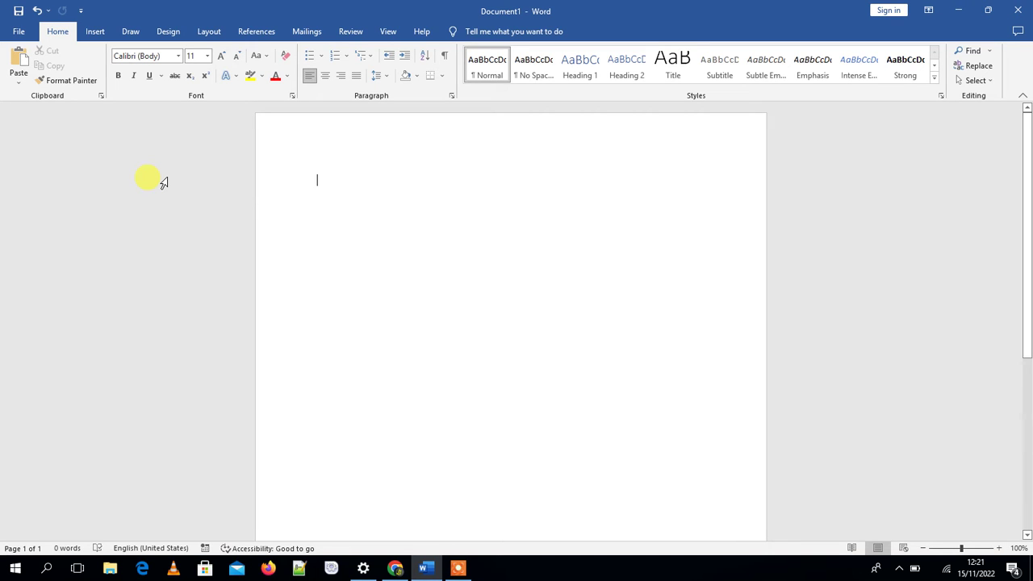
key(super+h)
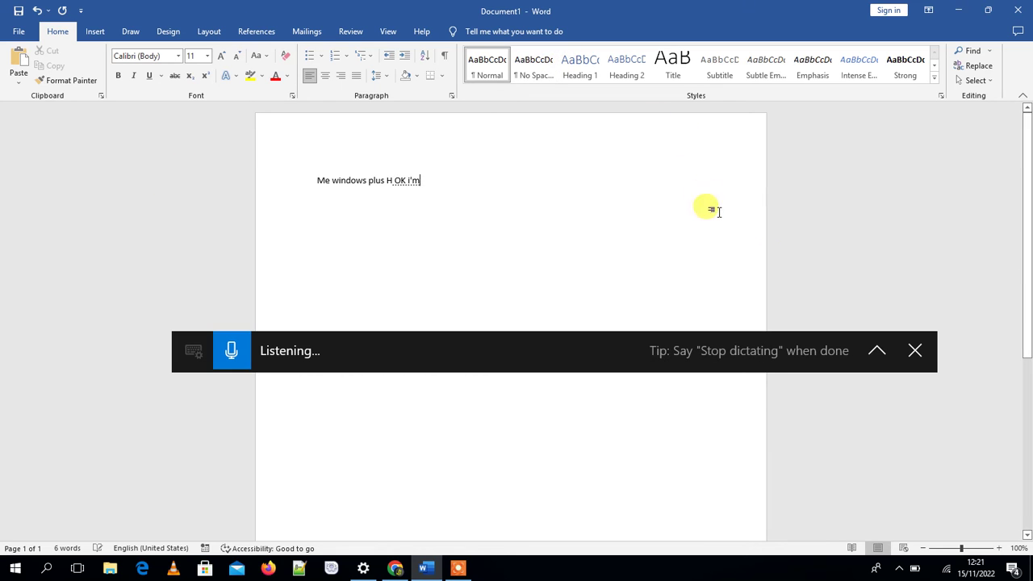
click(915, 351)
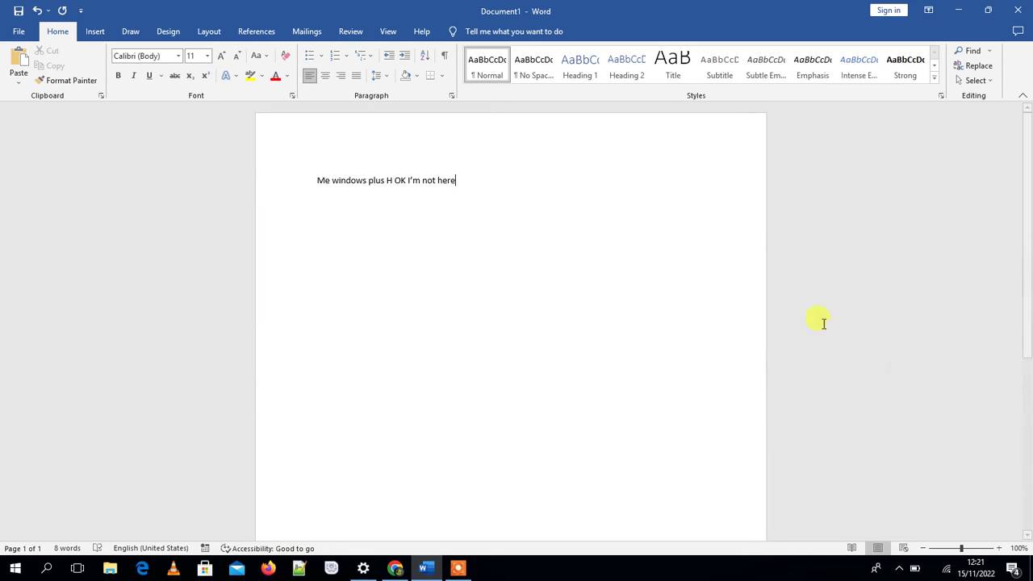
drag(484, 181, 274, 193)
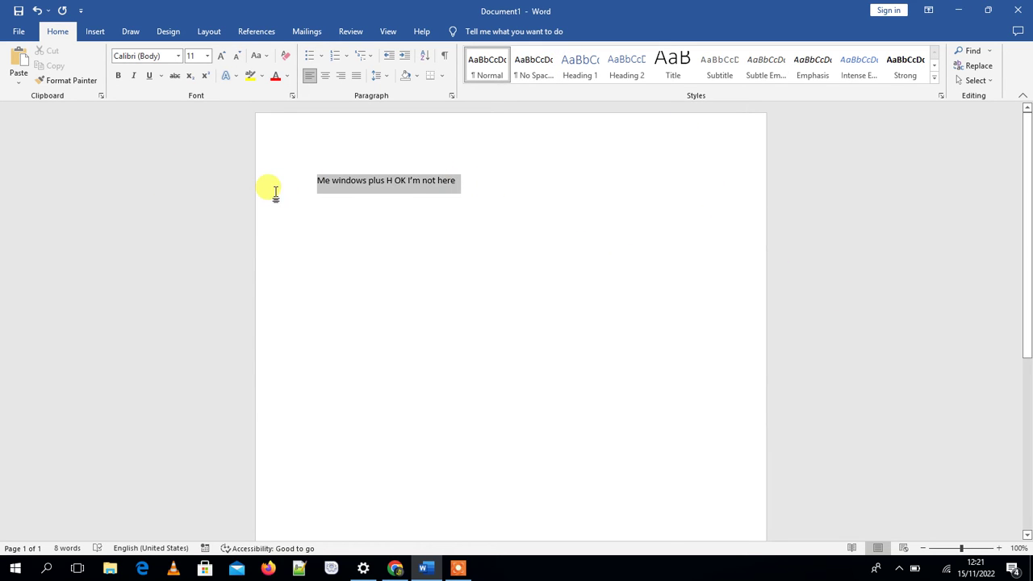
key(Delete)
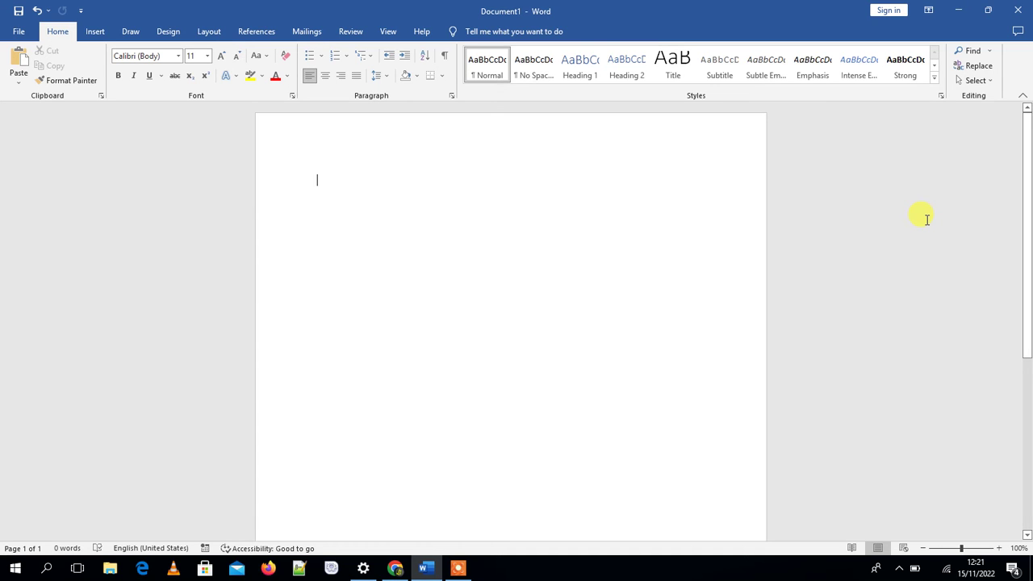
Step: Start Windows voice typing with Win+H and dictate the paragraph beginning 'Hey Cortana hello hello'
key(super+h)
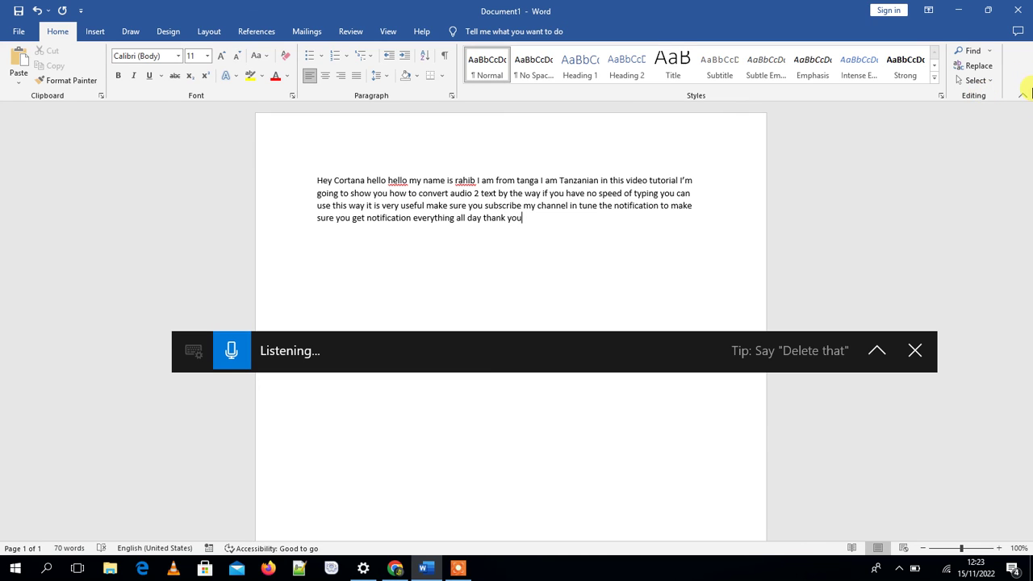
Step: Close the voice typing bar and delete the second 'hello' after 'Hey Cortana'
click(918, 352)
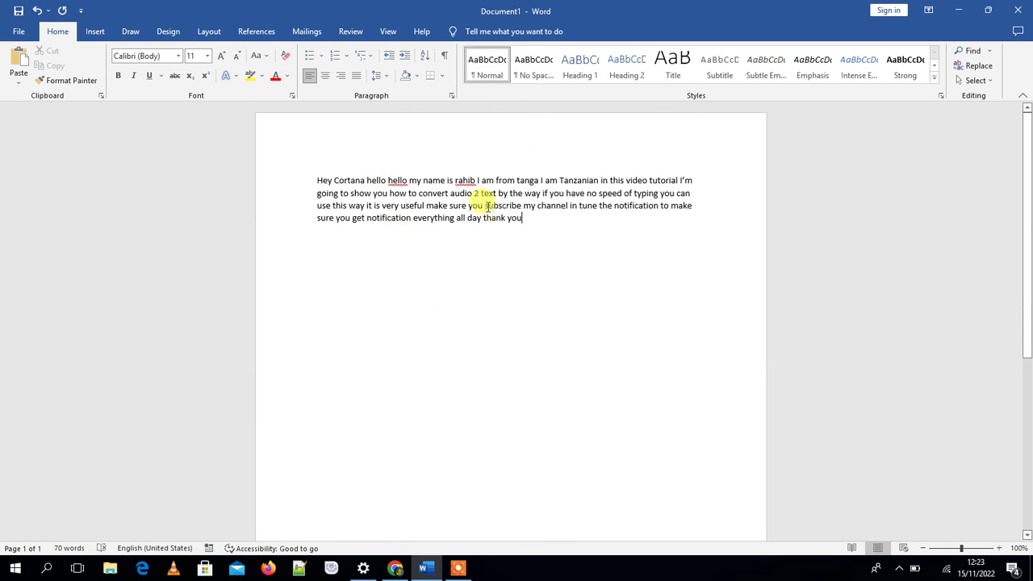
click(386, 180)
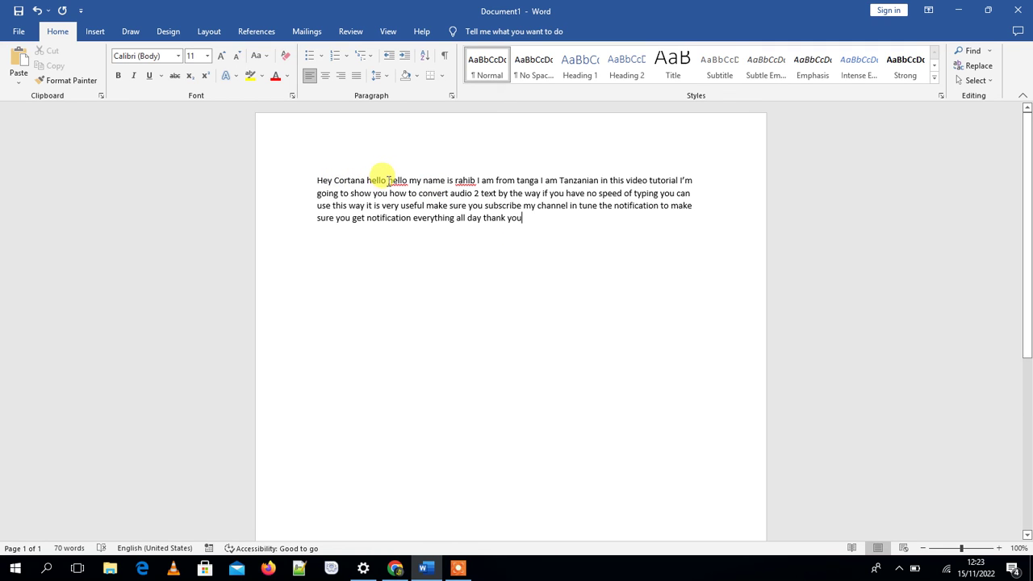
drag(387, 180, 408, 183)
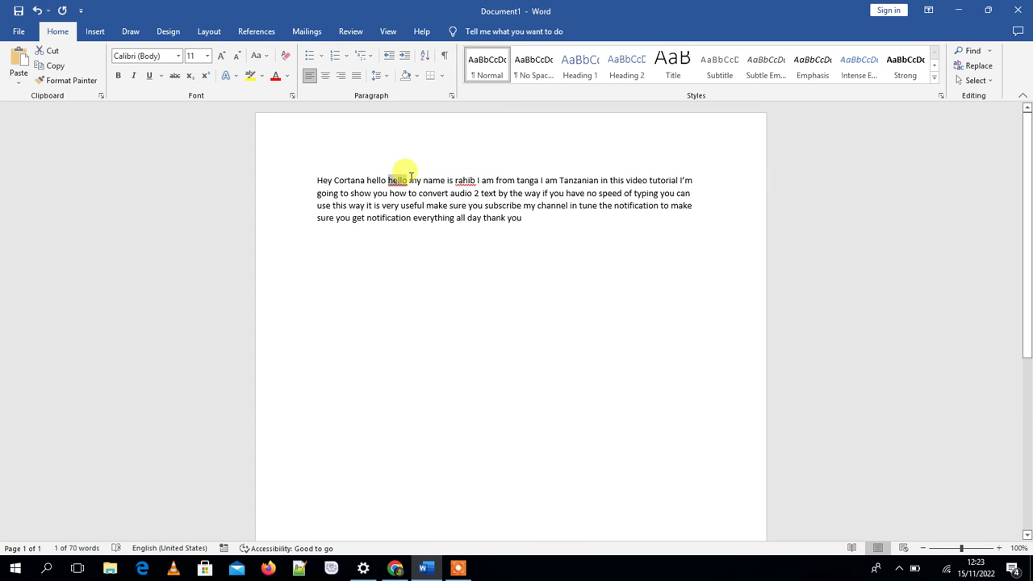
key(BackSpace)
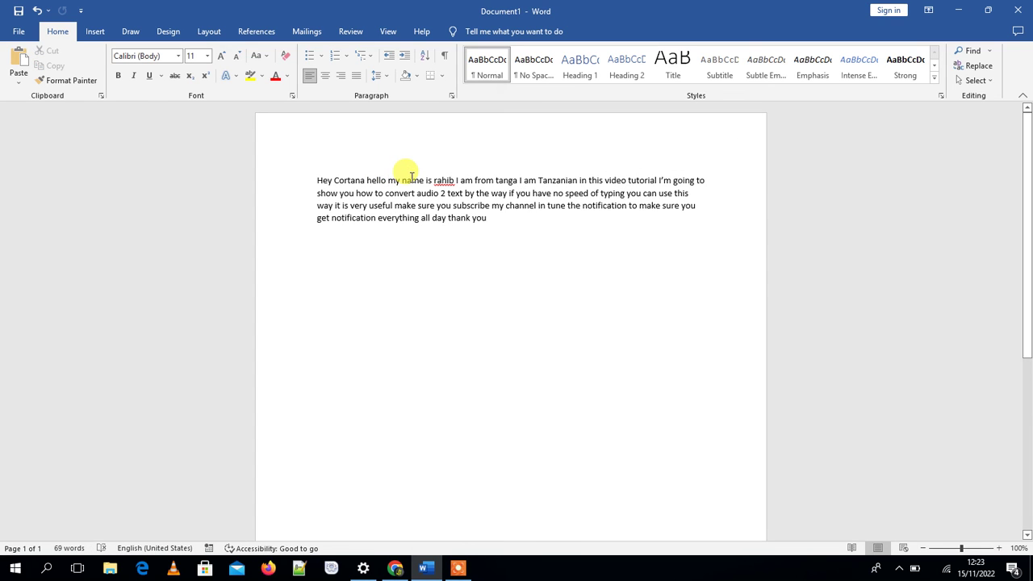